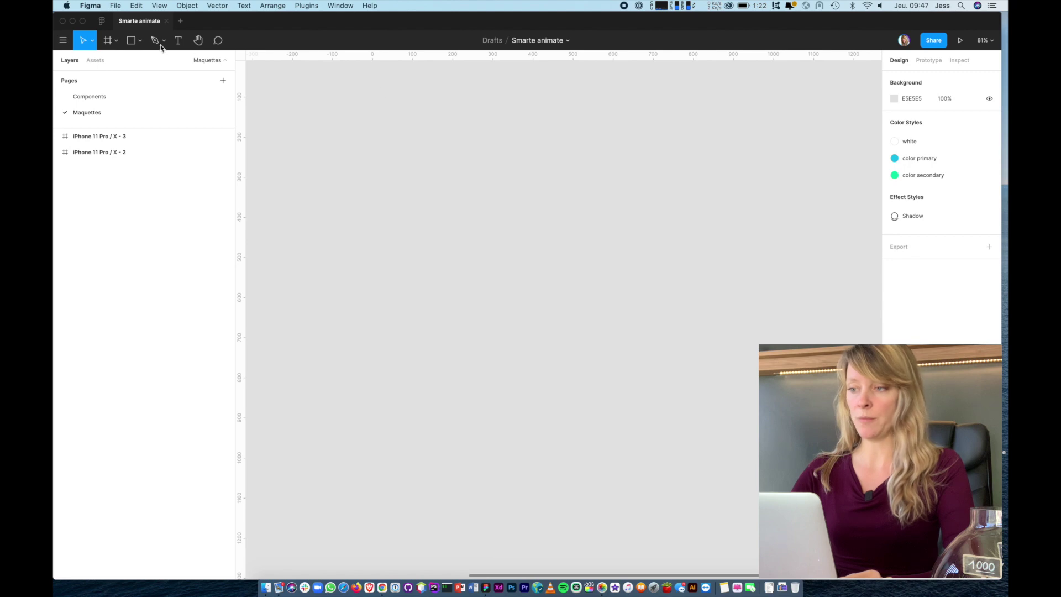
- Add a new iPhone 11 Pro/X frame to the canvas
{"action": "left_click", "coordinate": [116, 40]}
{"action": "left_click", "coordinate": [104, 62]}
{"action": "left_click", "coordinate": [913, 110]}
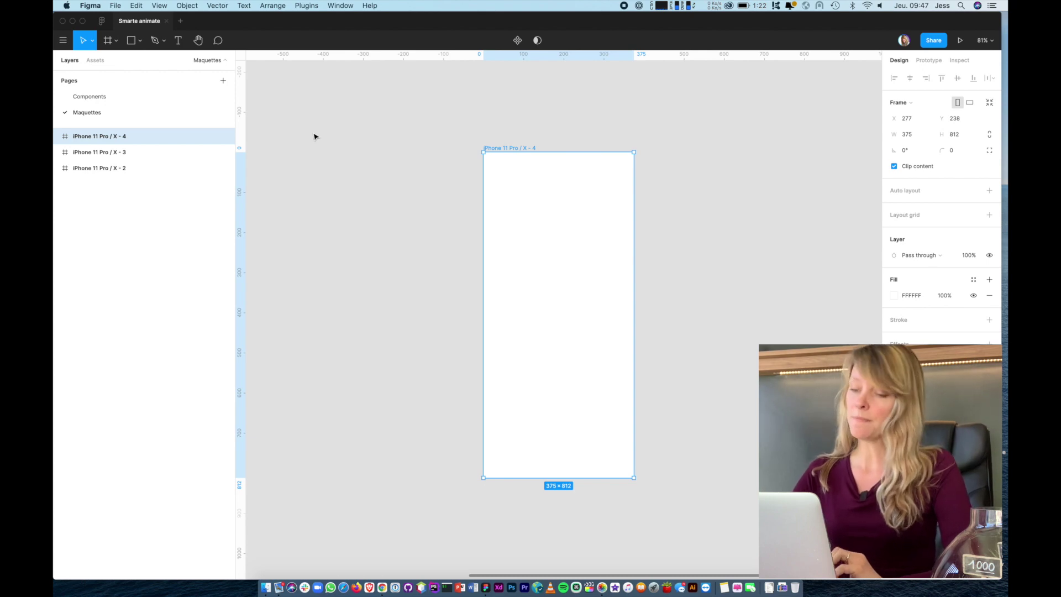
- Place the Carousel stork image instance in the new frame near its top, at X 32, Y 60
{"action": "left_click", "coordinate": [94, 60]}
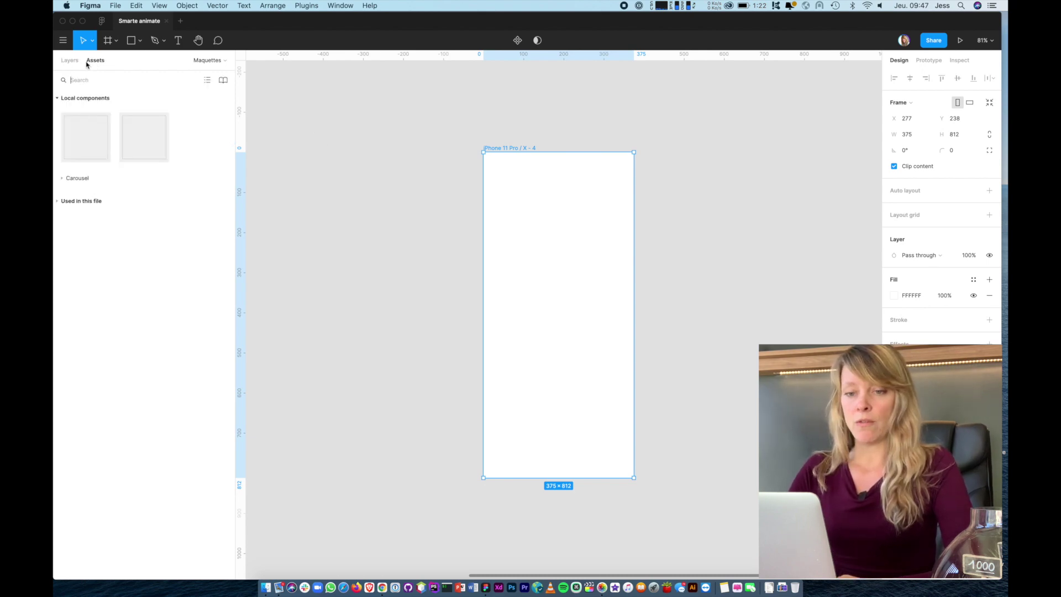
{"action": "left_click", "coordinate": [63, 178]}
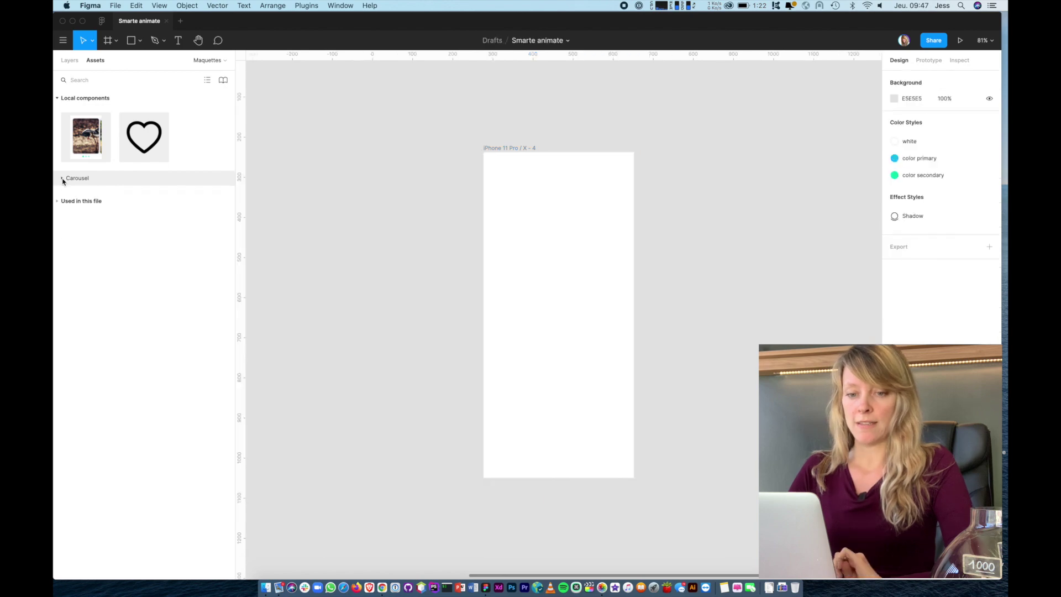
{"action": "left_click", "coordinate": [63, 178]}
{"action": "left_click_drag", "start_coordinate": [86, 214], "coordinate": [503, 235]}
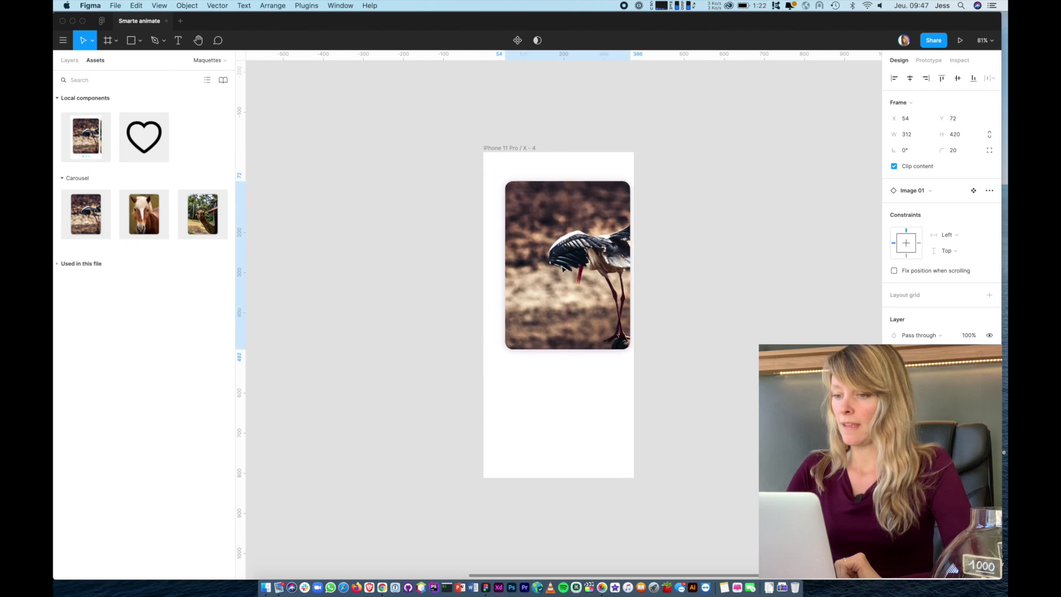
{"action": "left_click_drag", "start_coordinate": [520, 242], "coordinate": [555, 265]}
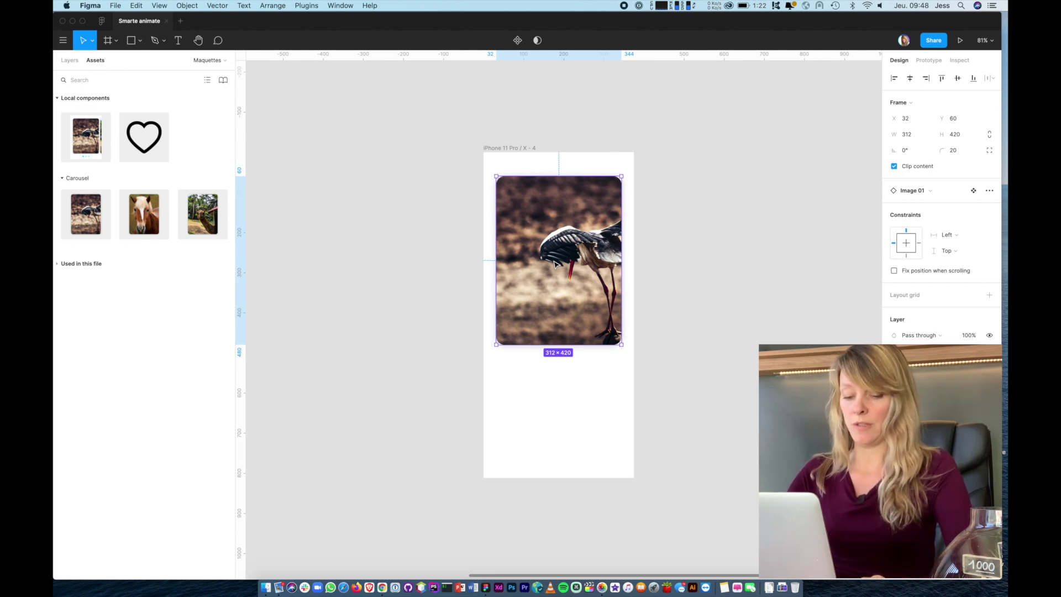
- Wrap the stork card in a horizontal auto layout with 0 padding and 16 item spacing
{"action": "key", "text": "shift+a"}
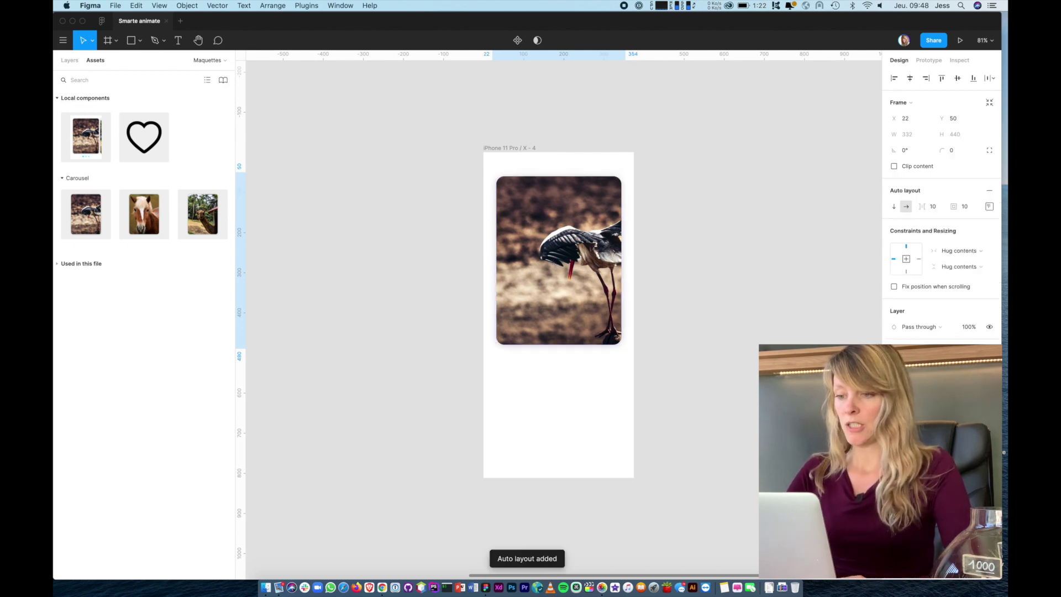
{"action": "left_click", "coordinate": [971, 207]}
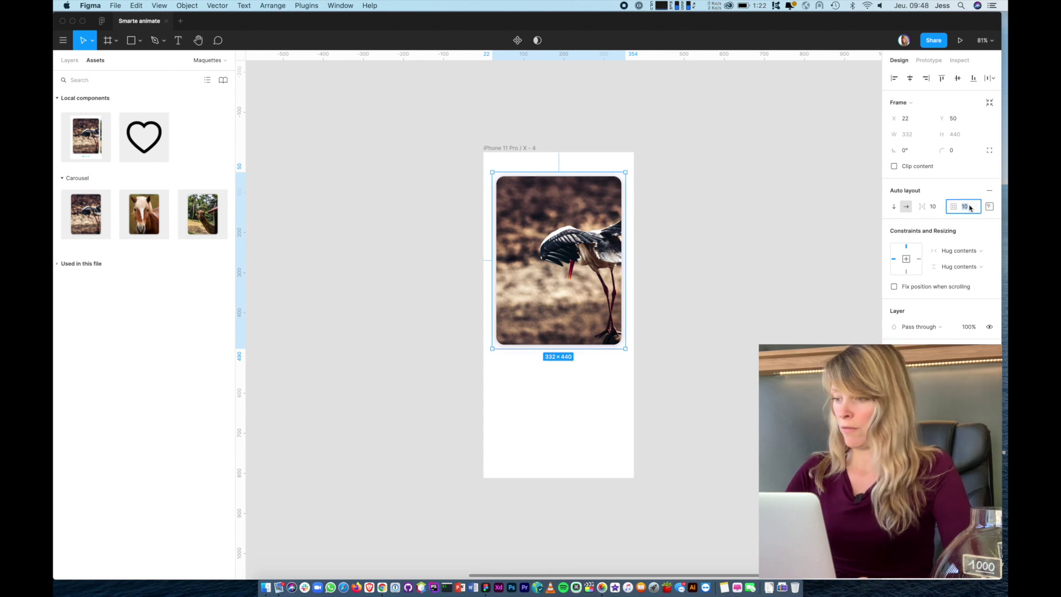
{"action": "type", "text": "0"}
{"action": "key", "text": "Return"}
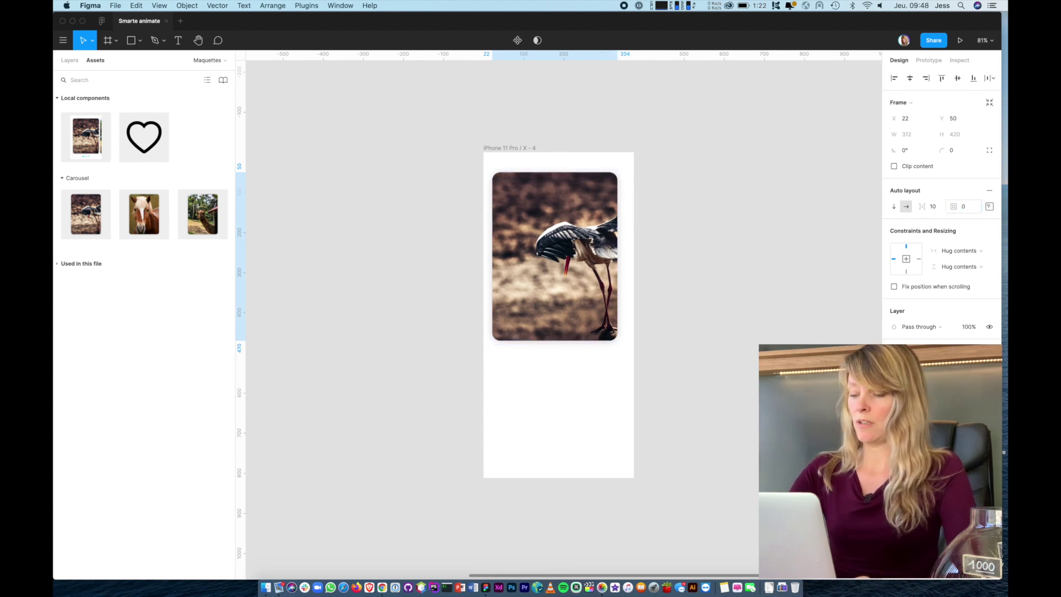
{"action": "left_click", "coordinate": [933, 207]}
{"action": "type", "text": "16"}
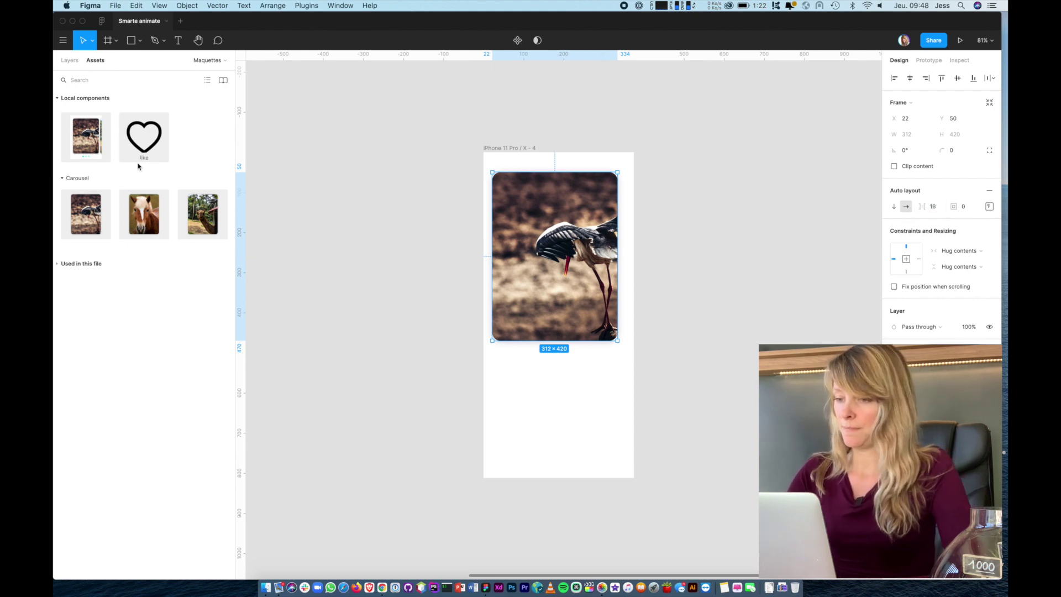
{"action": "double_click", "coordinate": [553, 250]}
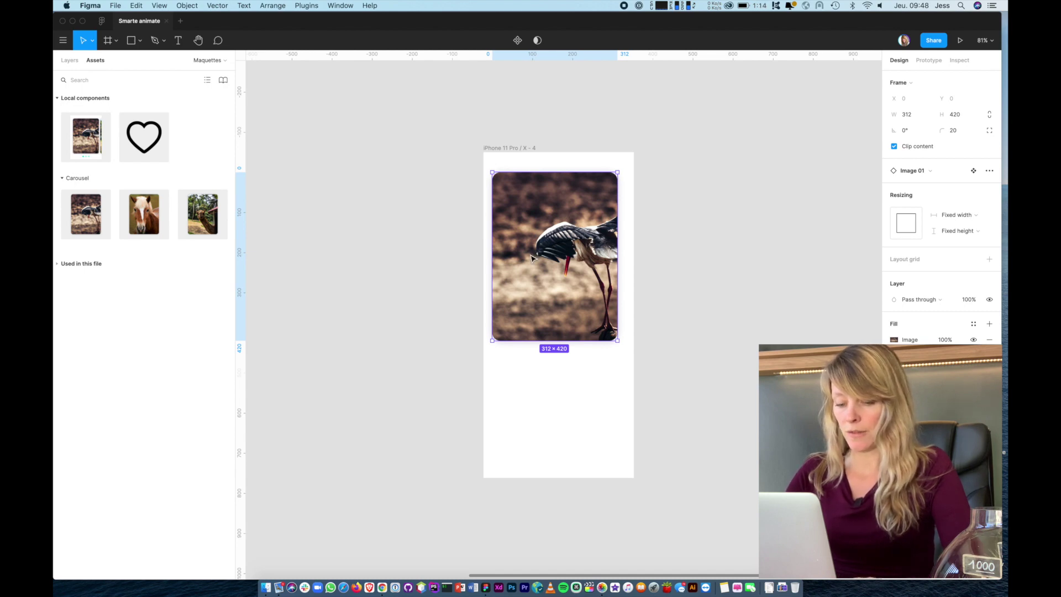
- Duplicate the stork card to three in the row and turn off Clip content on the iPhone frame
{"action": "key", "text": "ctrl+d"}
{"action": "key", "text": "ctrl+d"}
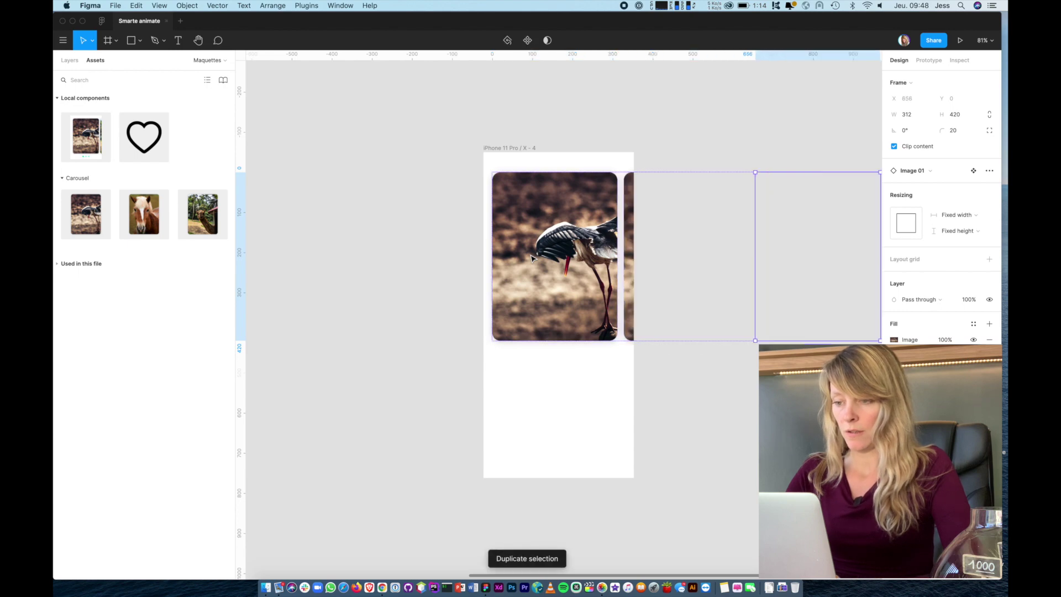
{"action": "scroll", "coordinate": [567, 123], "scroll_direction": "right", "scroll_amount": 5}
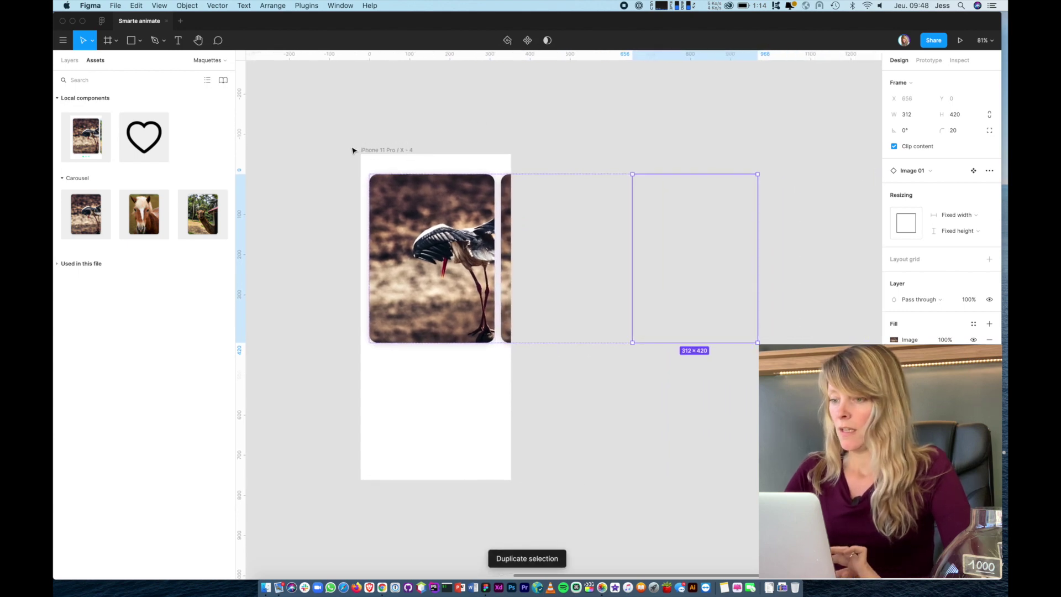
{"action": "left_click", "coordinate": [369, 150]}
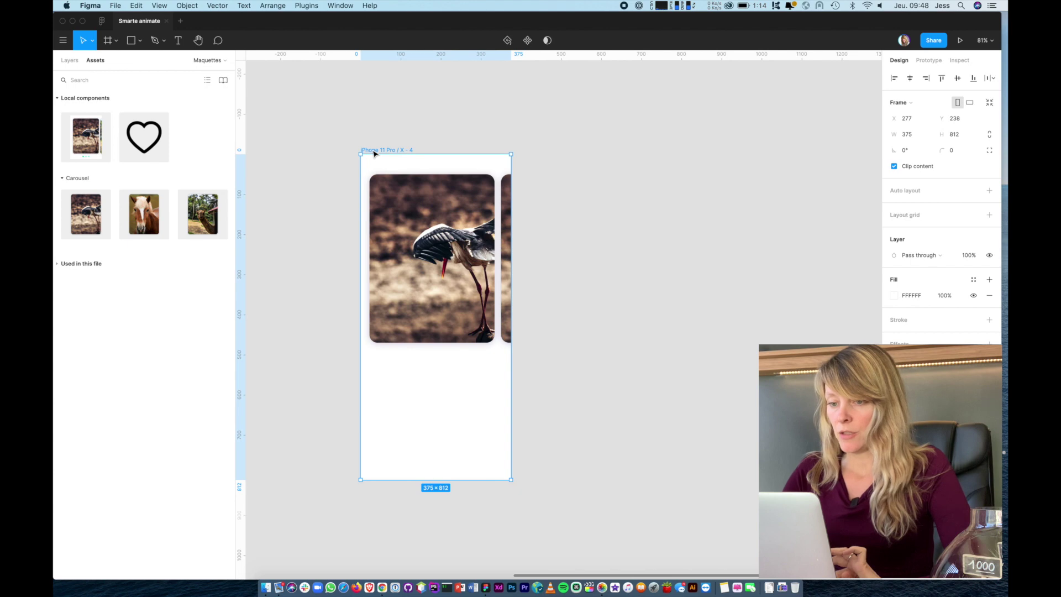
{"action": "left_click", "coordinate": [894, 166]}
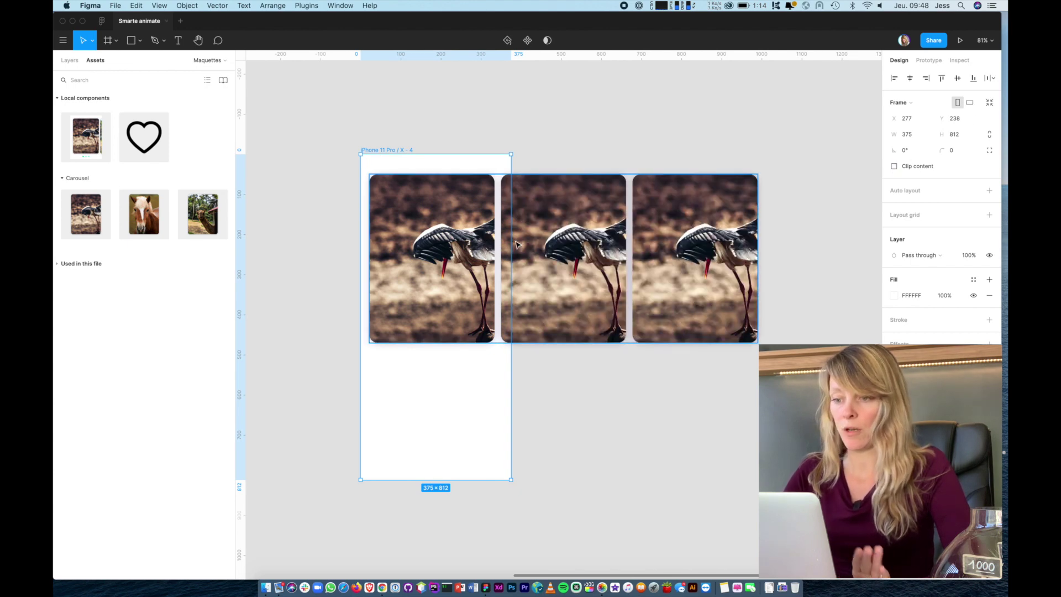
{"action": "left_click", "coordinate": [426, 254]}
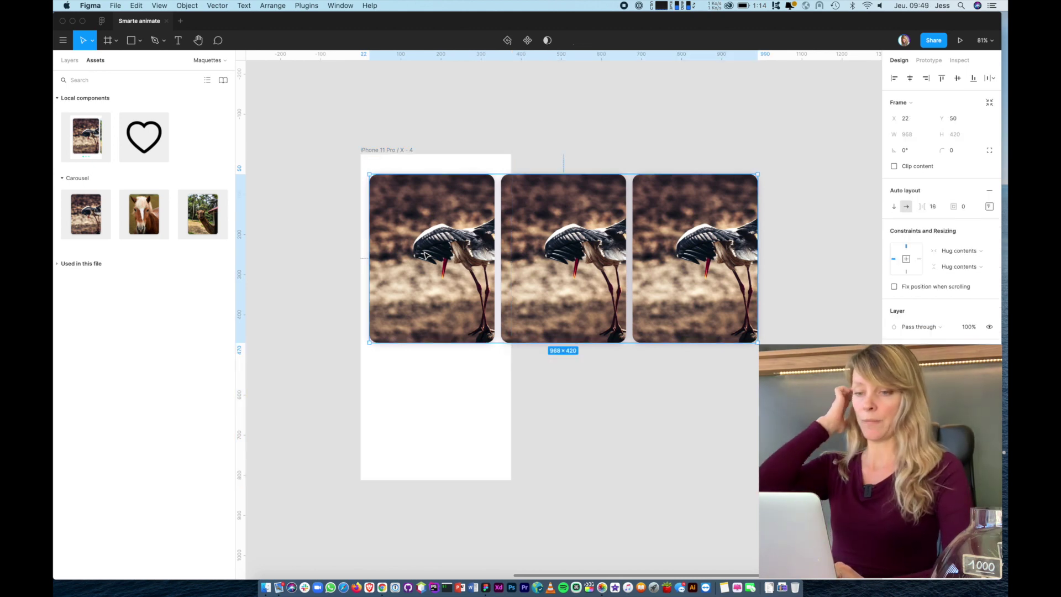
- Wrap the 968 × 420 stork-card row in a new parent frame, Frame 9
{"action": "left_click", "coordinate": [70, 63]}
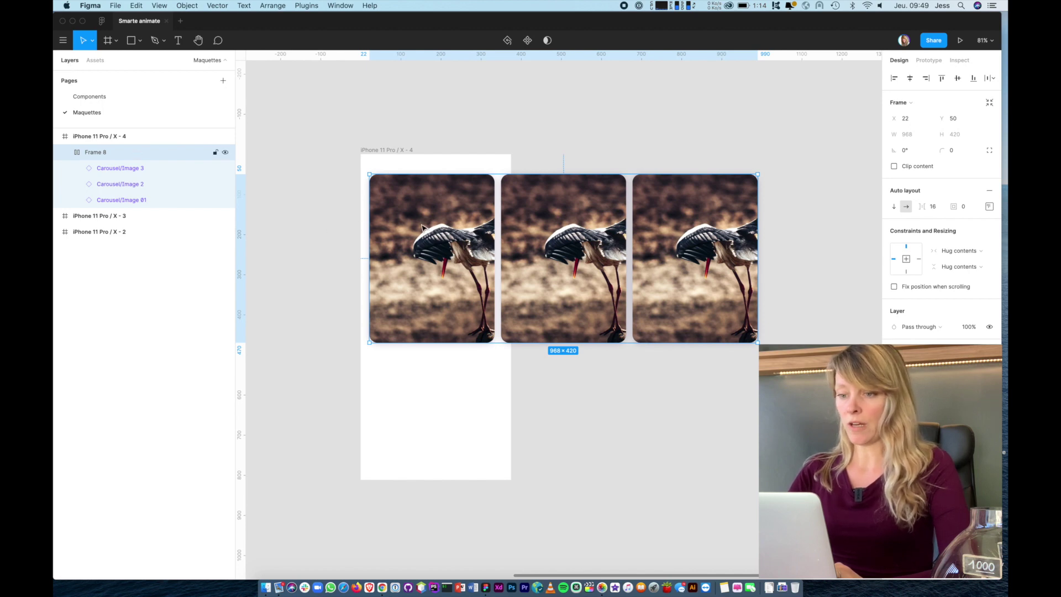
{"action": "right_click", "coordinate": [422, 227]}
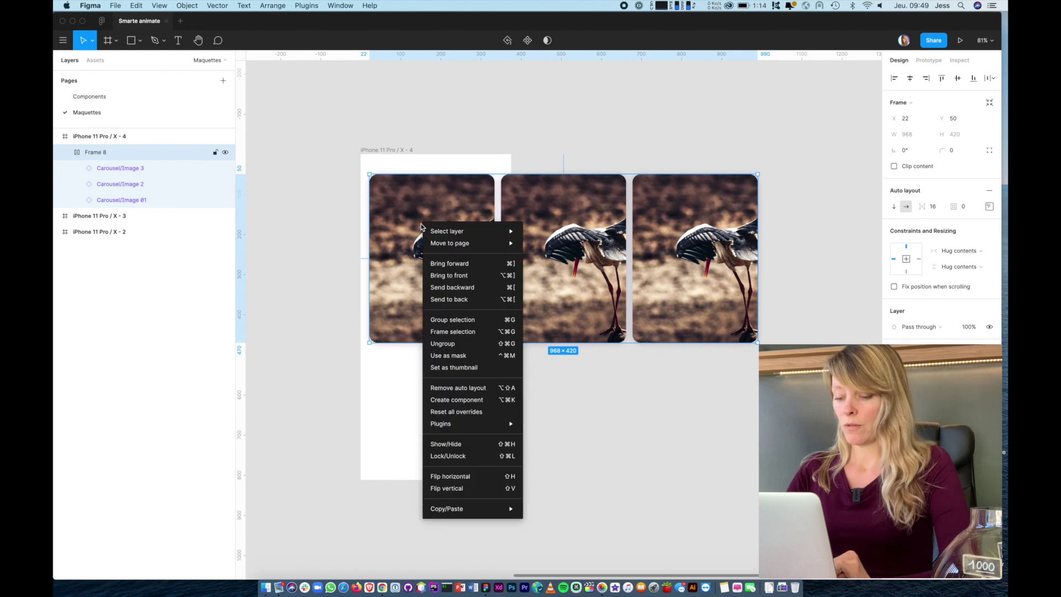
{"action": "left_click", "coordinate": [444, 335]}
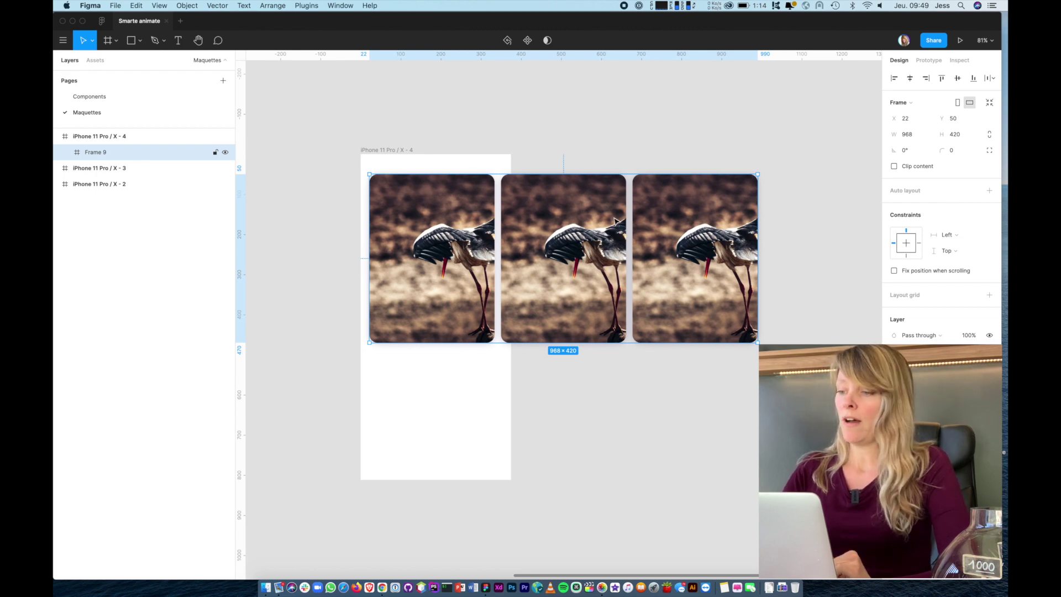
- Set Frame 9's overflow behavior to Horizontal scrolling, leaving inner Frame 8 at No scrolling
{"action": "left_click", "coordinate": [930, 61]}
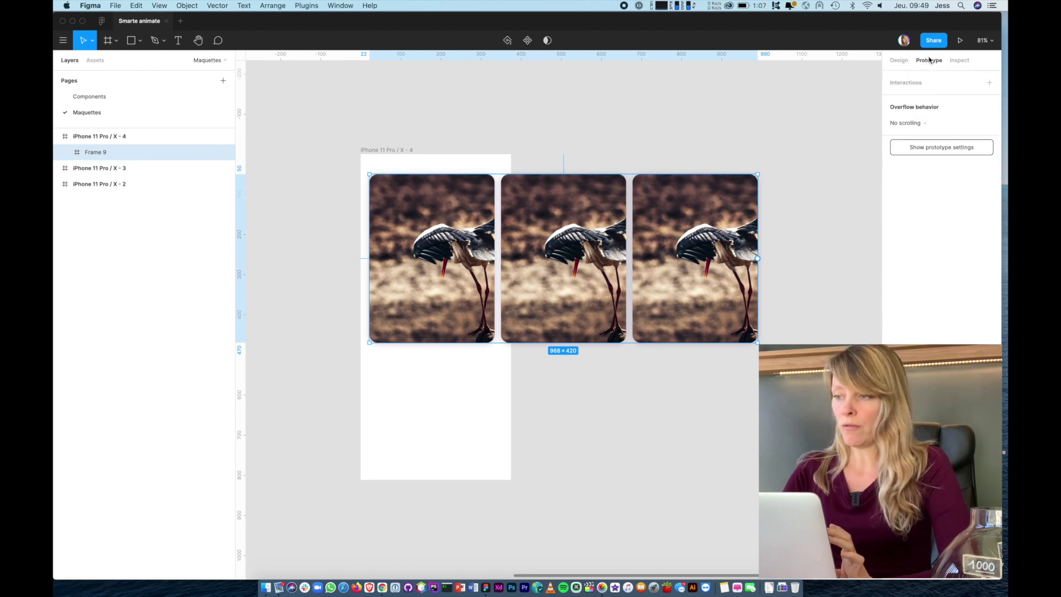
{"action": "left_click", "coordinate": [911, 126]}
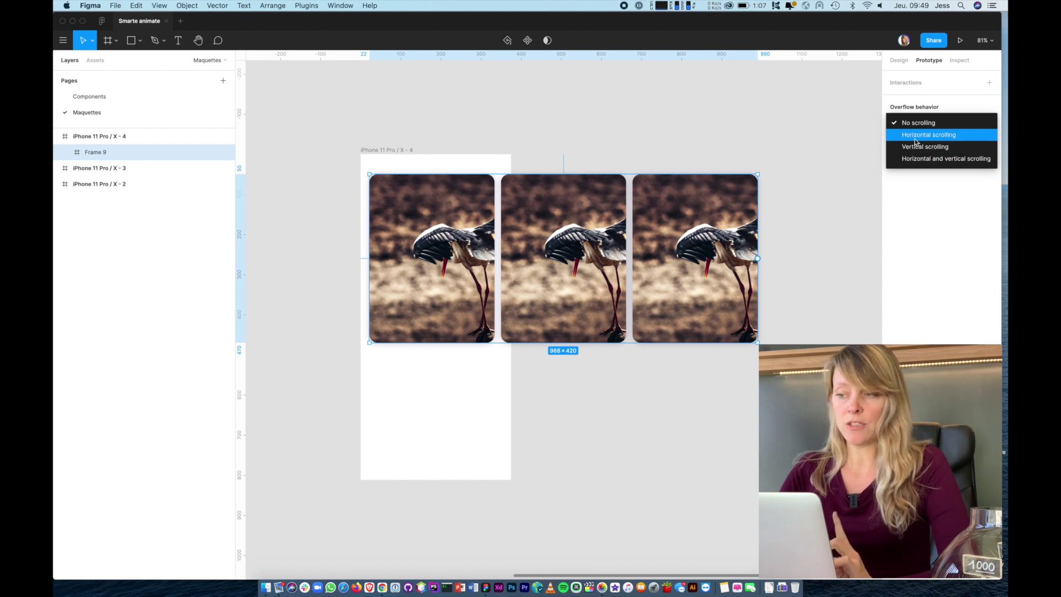
{"action": "left_click", "coordinate": [916, 135]}
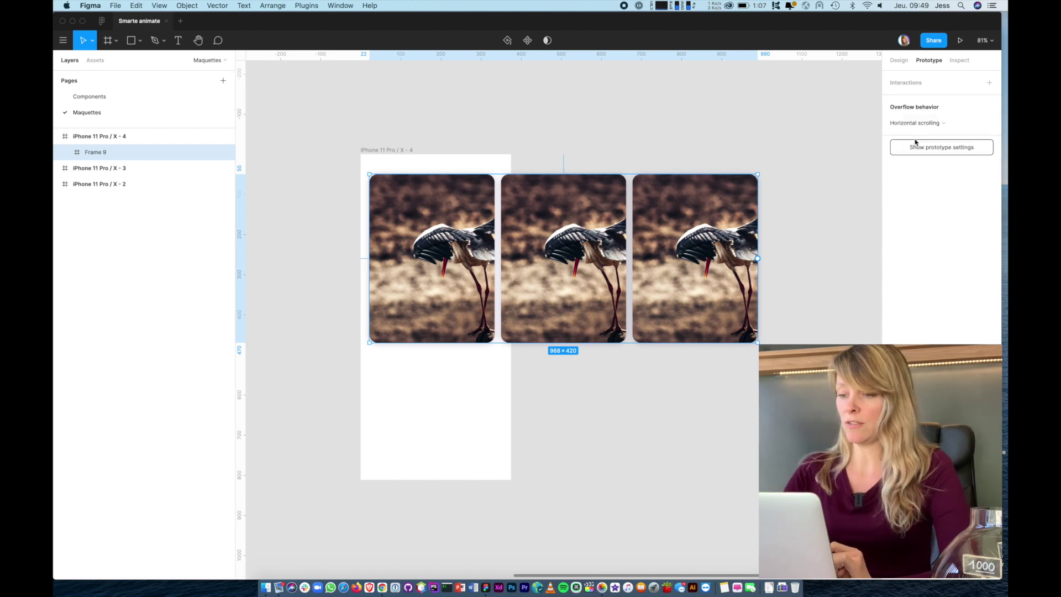
{"action": "left_click", "coordinate": [916, 123]}
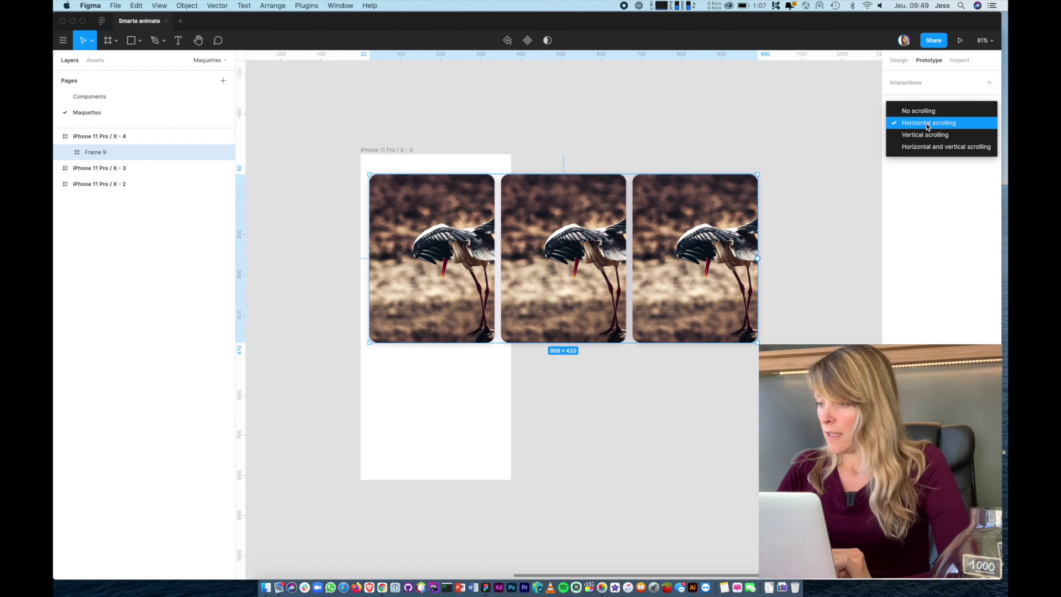
{"action": "double_click", "coordinate": [593, 238]}
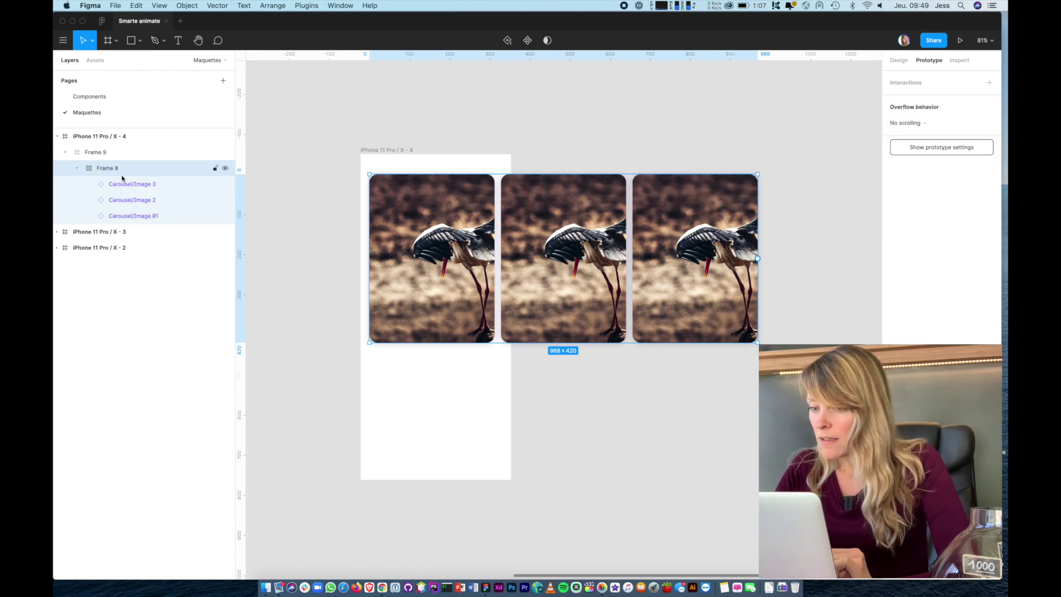
{"action": "left_click", "coordinate": [123, 153]}
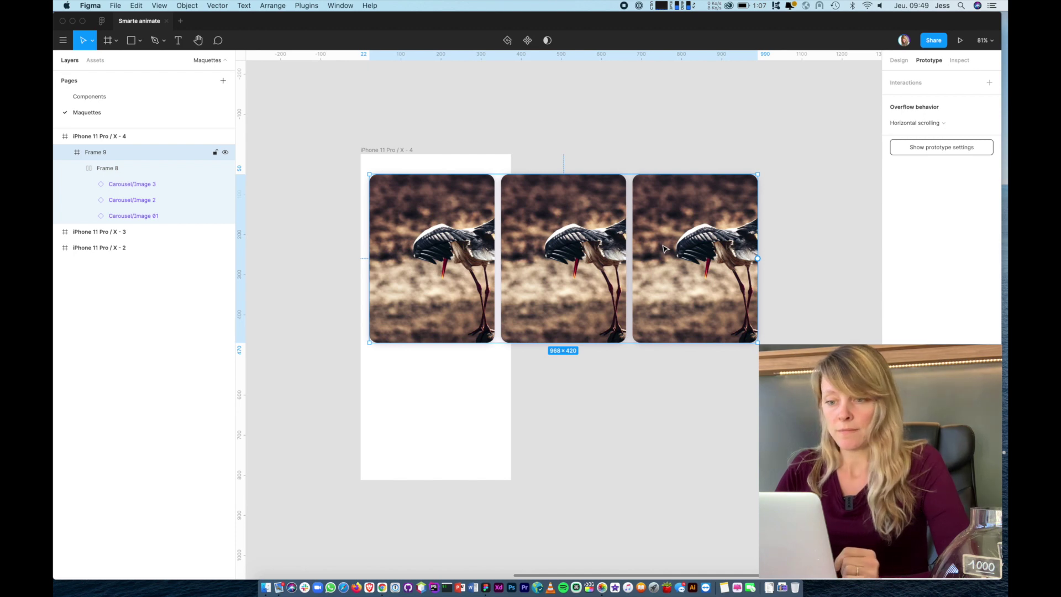
{"action": "left_click", "coordinate": [113, 168]}
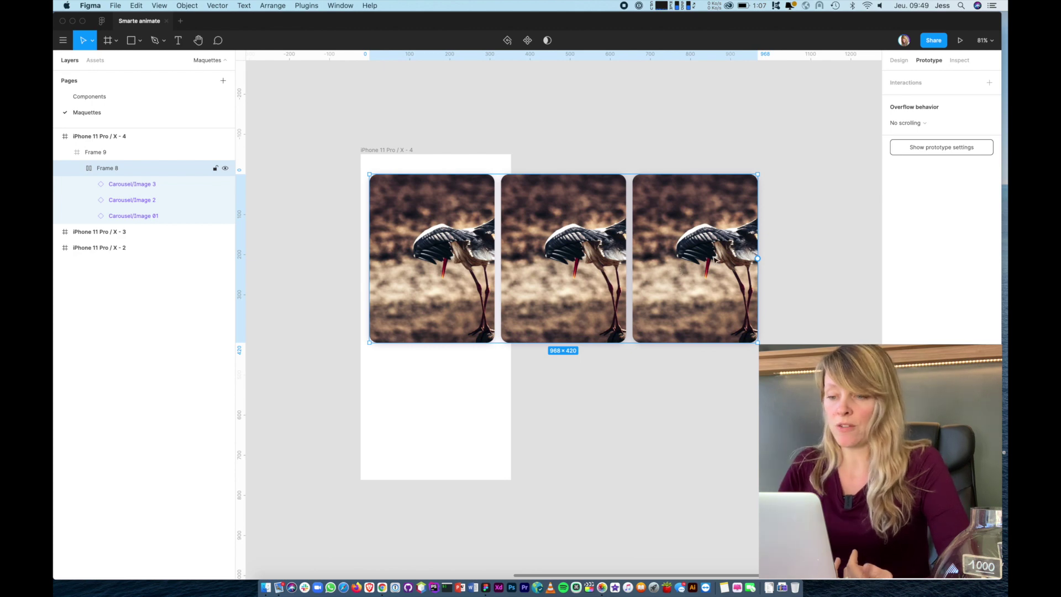
- Preview the iPhone 11 Pro/X - 4 prototype, then return to Smarte animate and reselect Frame 9
{"action": "left_click", "coordinate": [94, 136]}
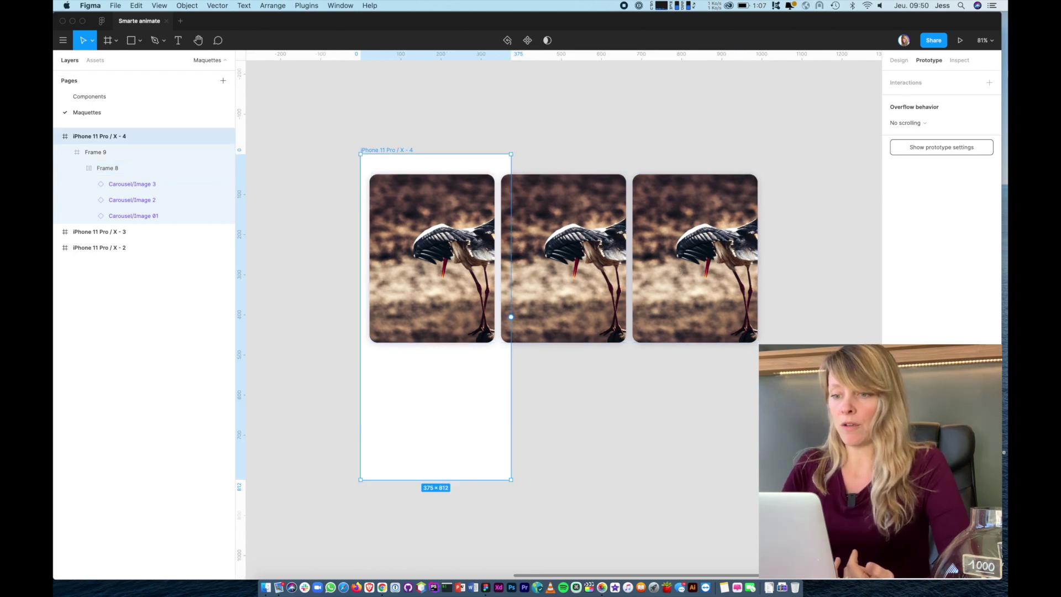
{"action": "left_click", "coordinate": [959, 44]}
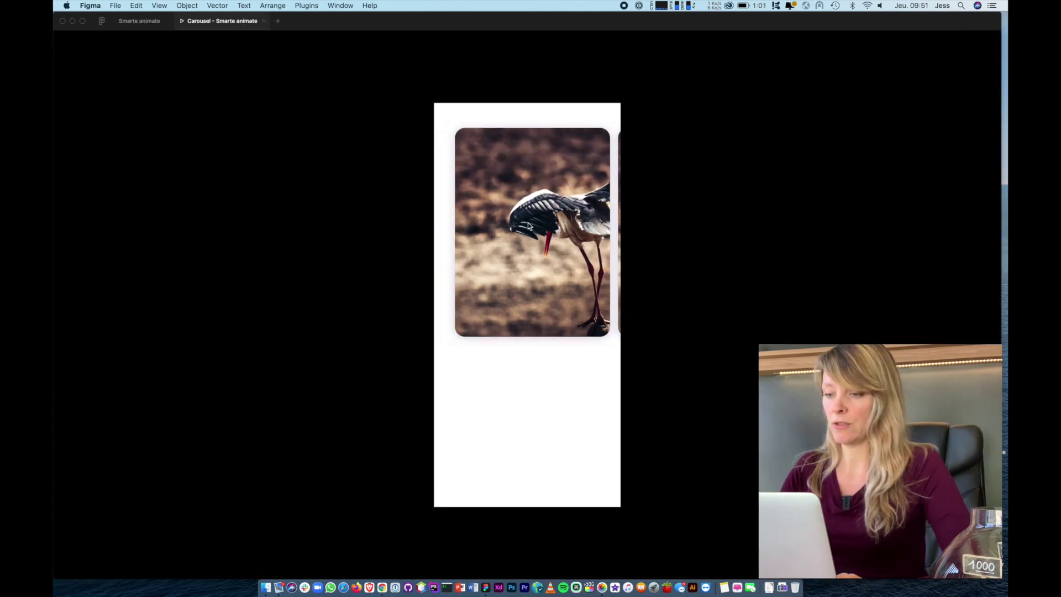
{"action": "left_click", "coordinate": [140, 22]}
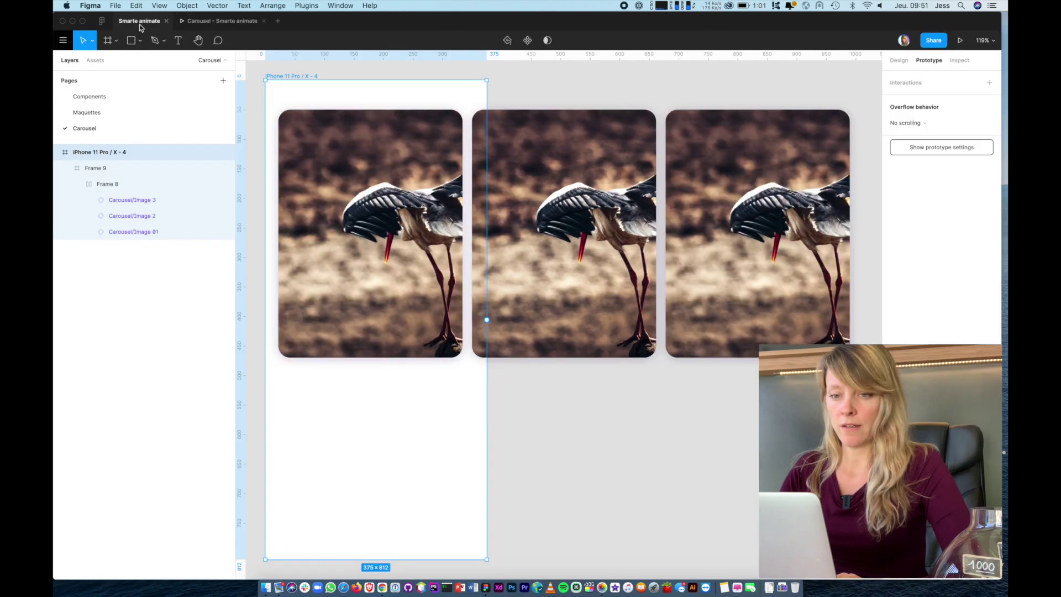
{"action": "left_click", "coordinate": [349, 211]}
{"action": "scroll", "coordinate": [350, 218], "scroll_direction": "down", "scroll_amount": 3}
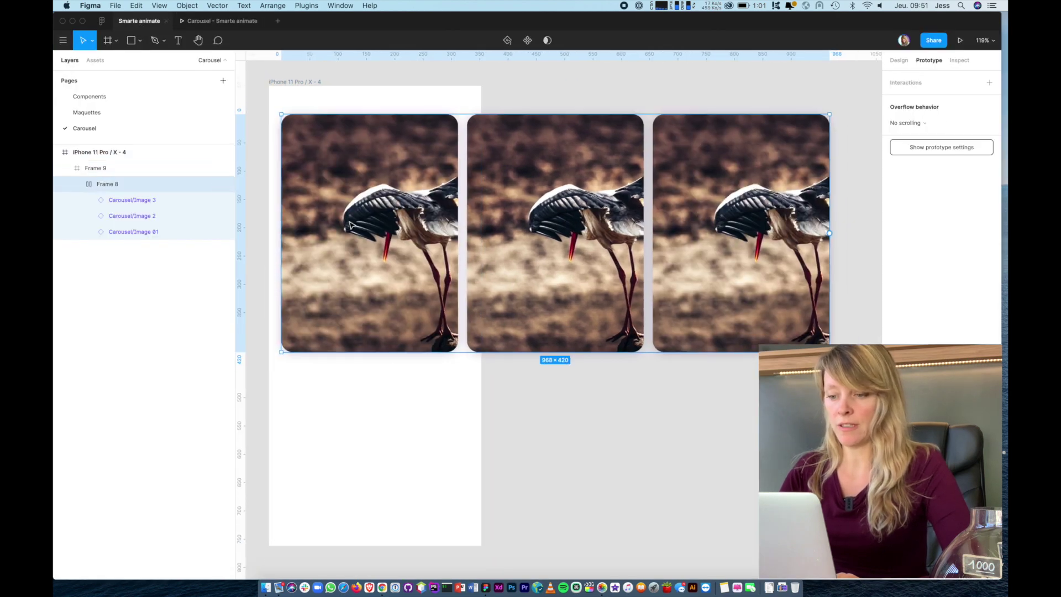
{"action": "scroll", "coordinate": [350, 224], "scroll_direction": "down", "scroll_amount": 3}
{"action": "left_click", "coordinate": [123, 173]}
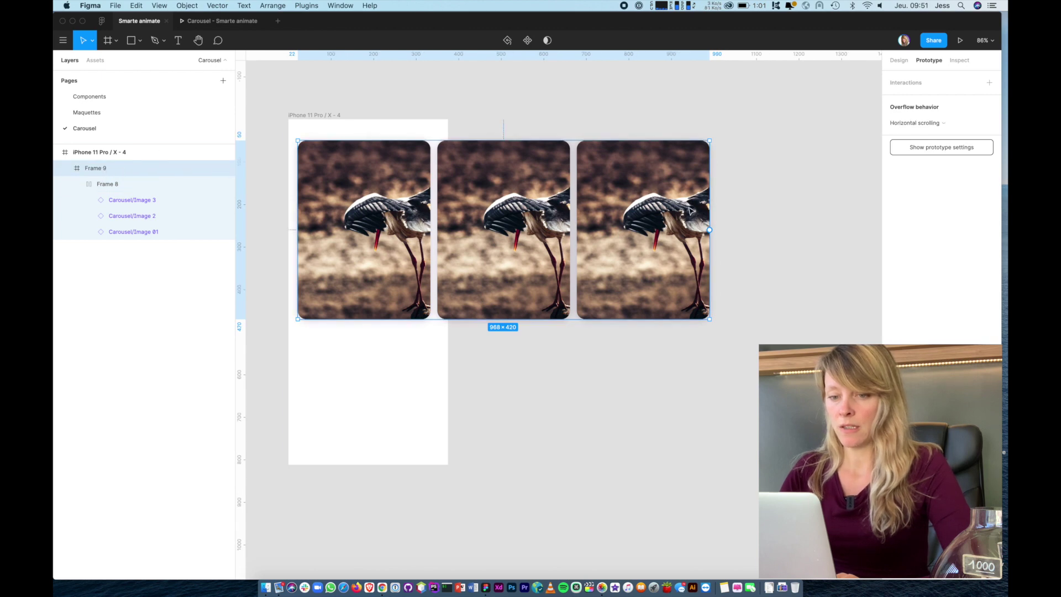
- Resize Frame 9 to 353 × 420 to fit the phone, while the Frame 8 card row stays 968 wide
{"action": "left_click_drag", "start_coordinate": [711, 192], "coordinate": [453, 183]}
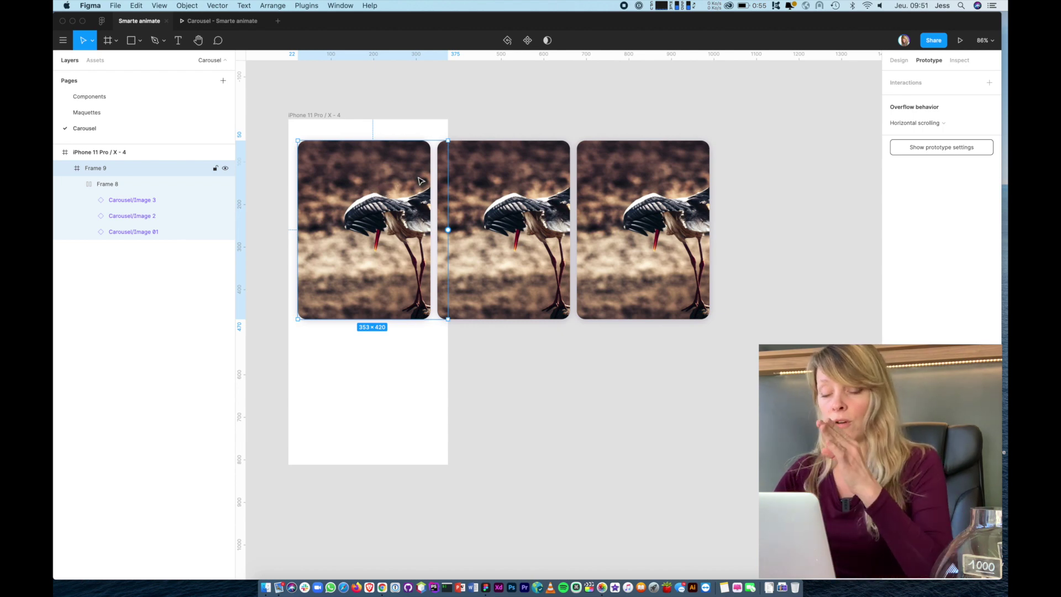
{"action": "mouse_move", "coordinate": [95, 167]}
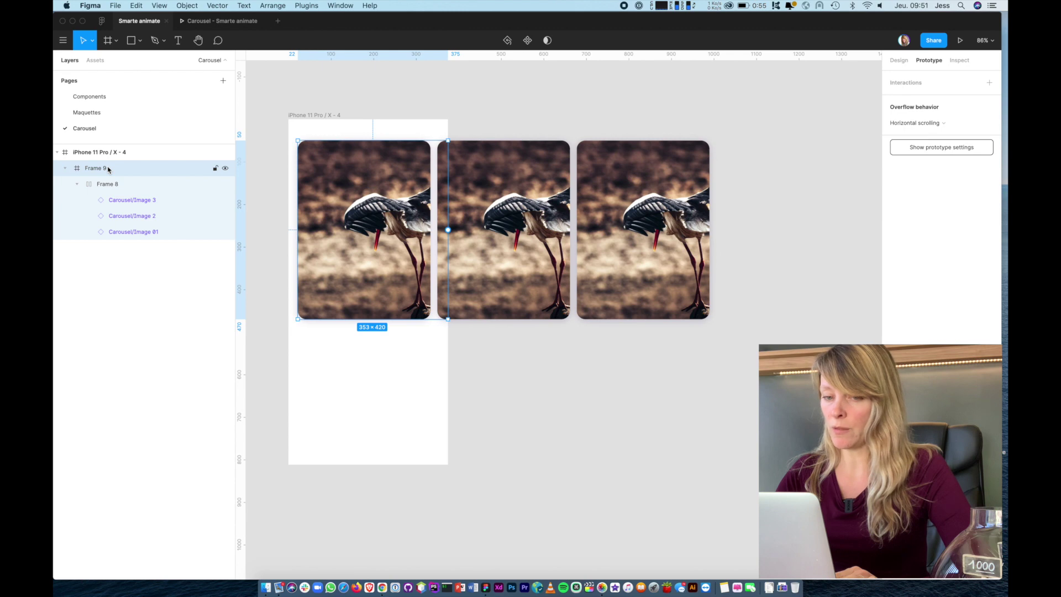
{"action": "left_click", "coordinate": [130, 184]}
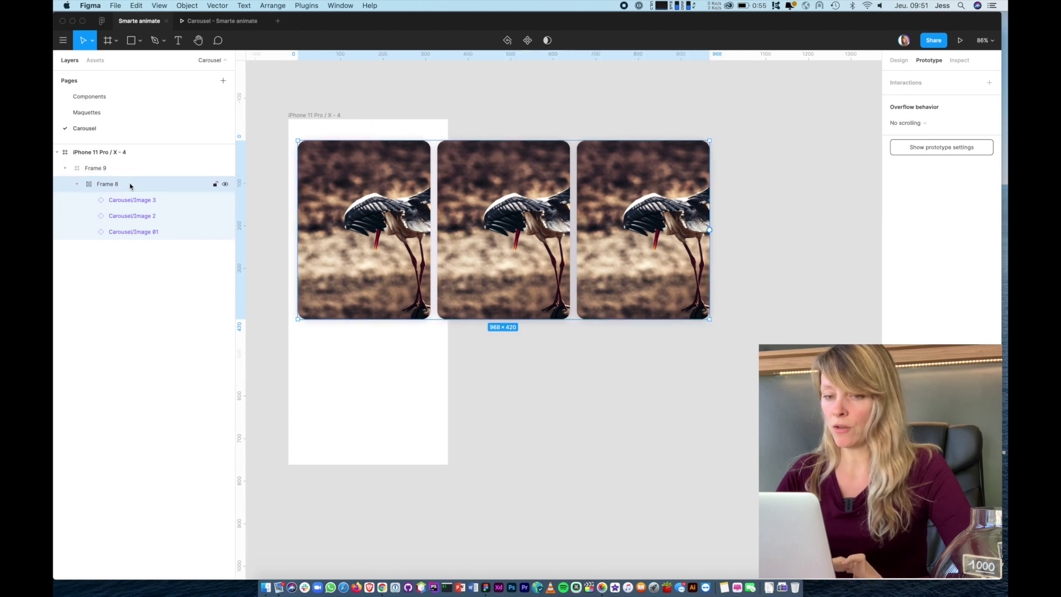
{"action": "left_click", "coordinate": [117, 169]}
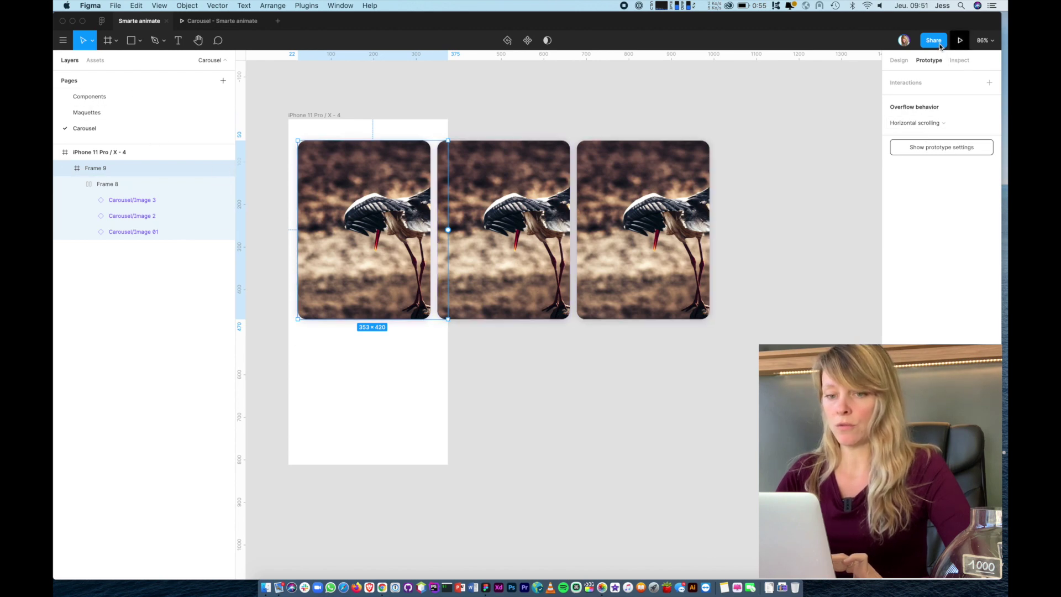
- Present the prototype and scroll the stork cards right and left to test the carousel
{"action": "key", "text": "super+alt+Return"}
{"action": "scroll", "coordinate": [546, 243], "scroll_direction": "right", "scroll_amount": 5}
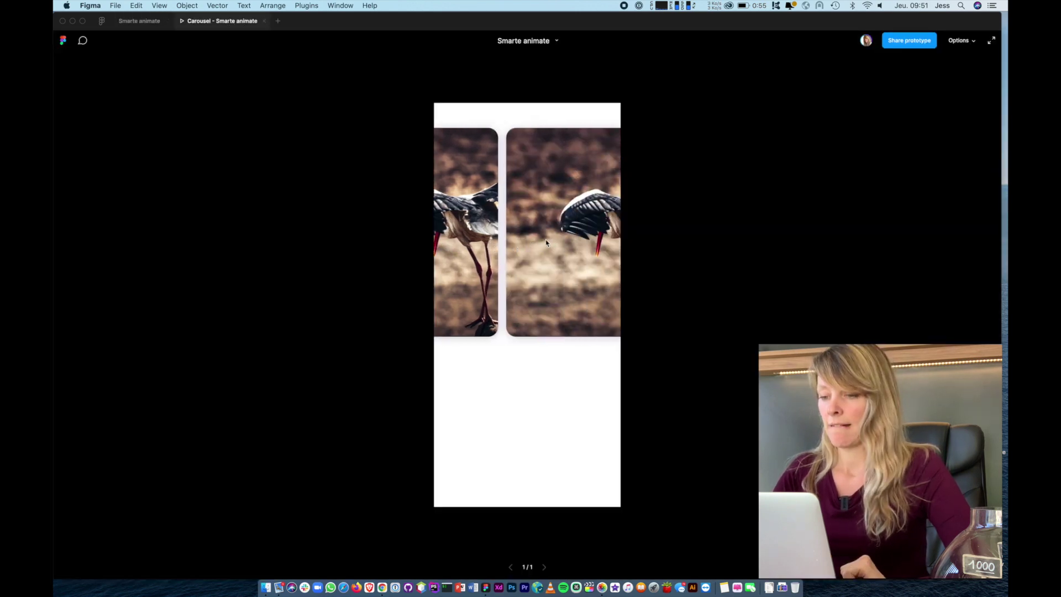
{"action": "scroll", "coordinate": [546, 240], "scroll_direction": "right", "scroll_amount": 5}
{"action": "scroll", "coordinate": [545, 240], "scroll_direction": "left", "scroll_amount": 4}
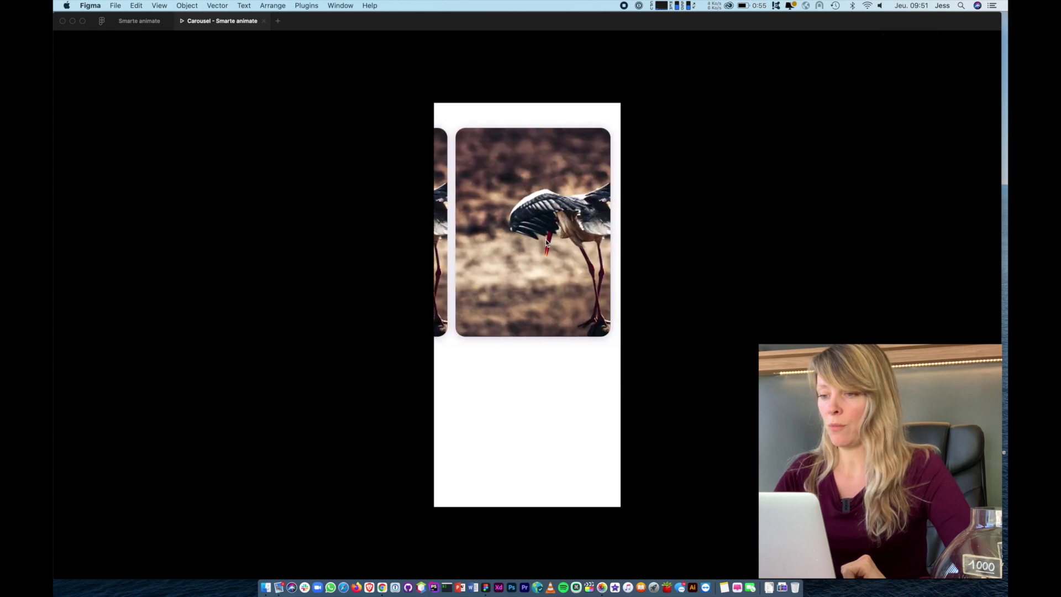